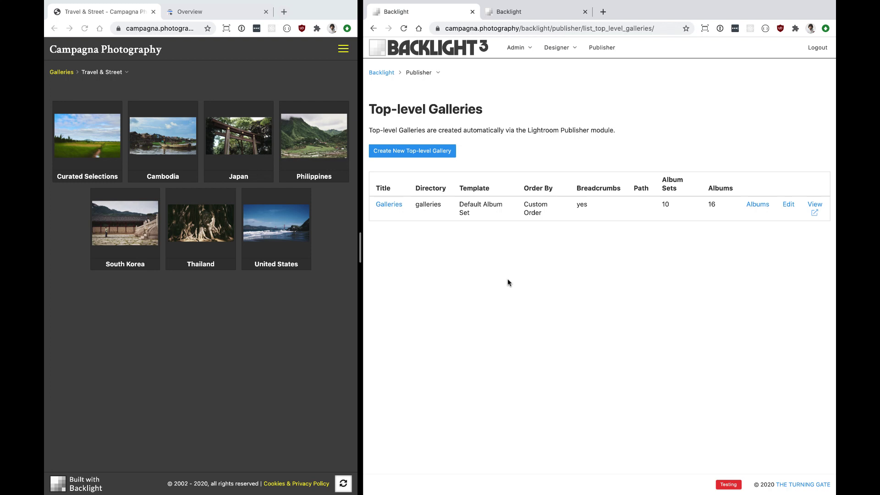
Open the Galleries top-level gallery on both theturninggate.net and campagna.photography and compare their settings and album listings
left_click(528, 11)
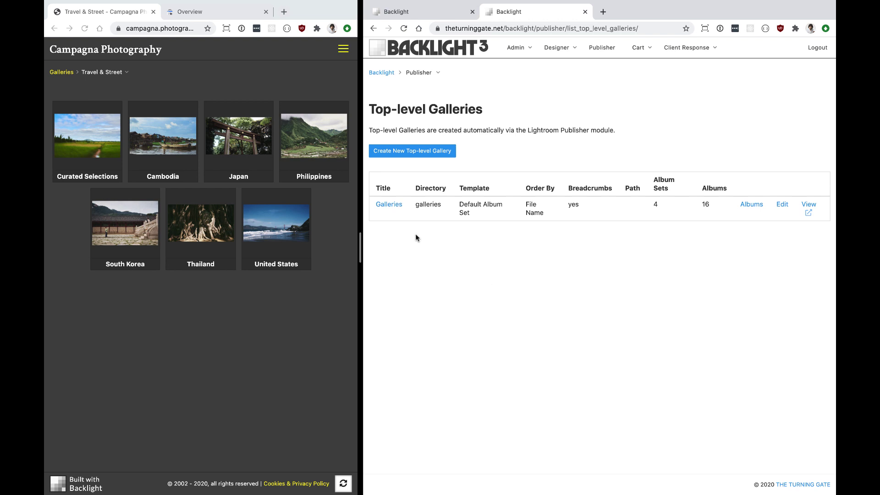
left_click(389, 204)
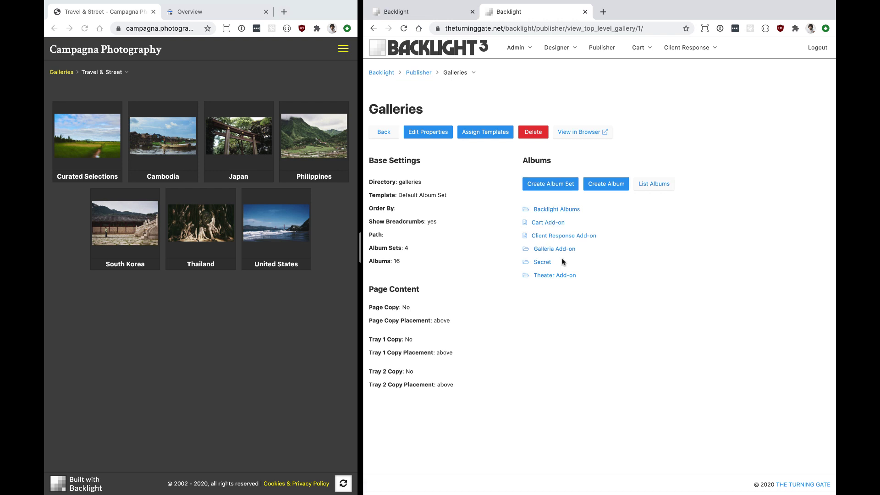
left_click(419, 13)
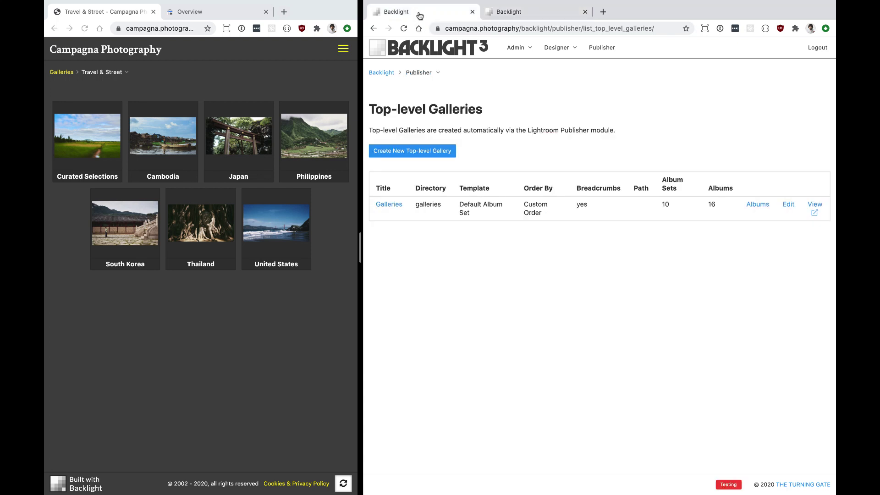
left_click(389, 205)
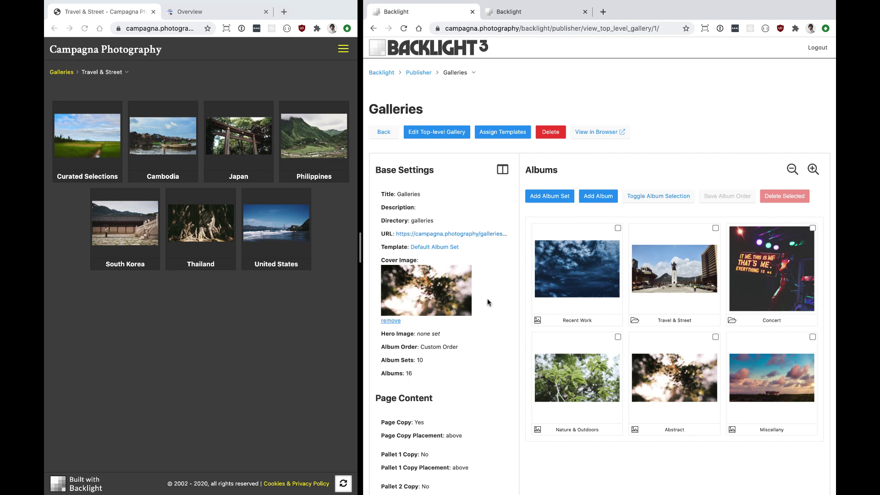
scroll(488, 299, "down", 1)
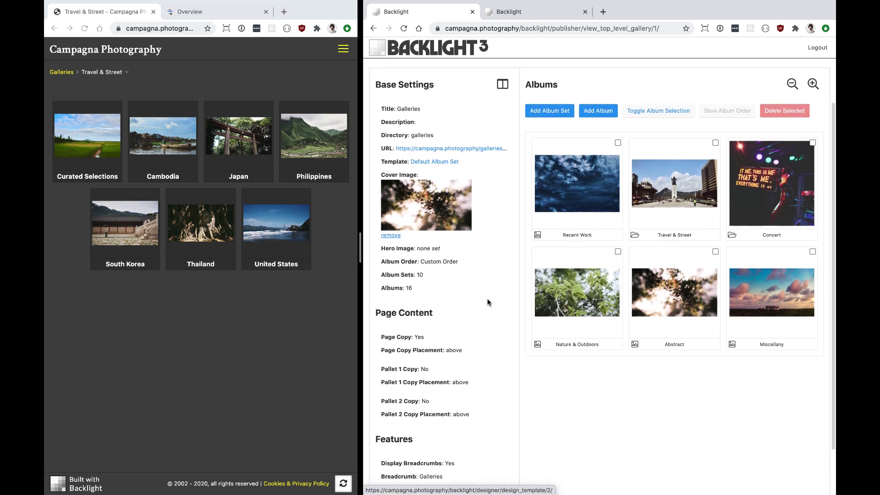
scroll(487, 298, "up", 1)
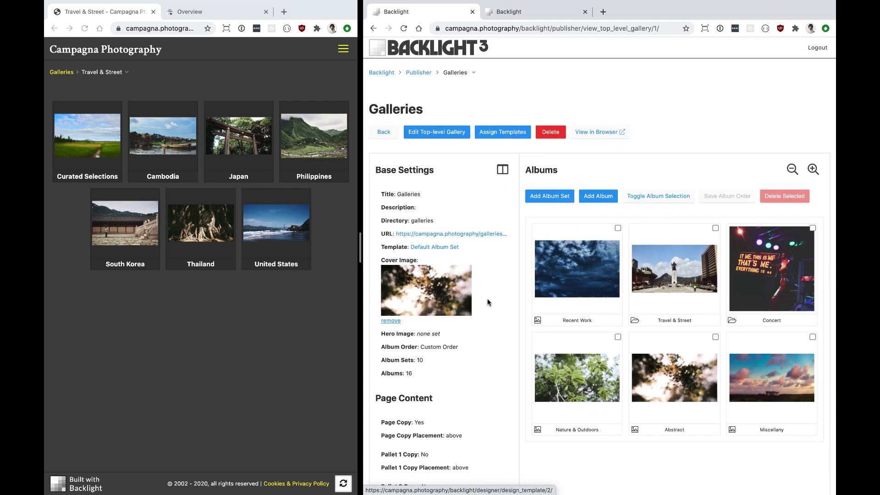
Hide the Base Settings column of the Galleries page and resize the album thumbnails to four per row
left_click(502, 170)
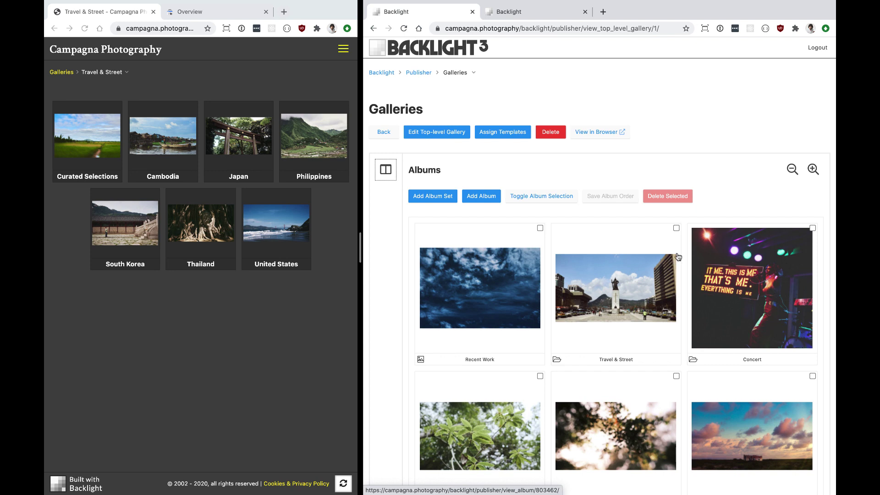
left_click(792, 171)
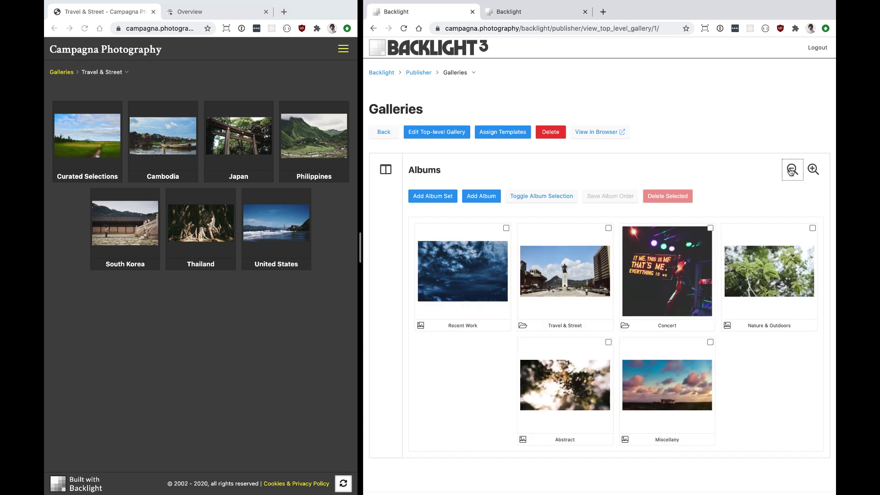
left_click(814, 169)
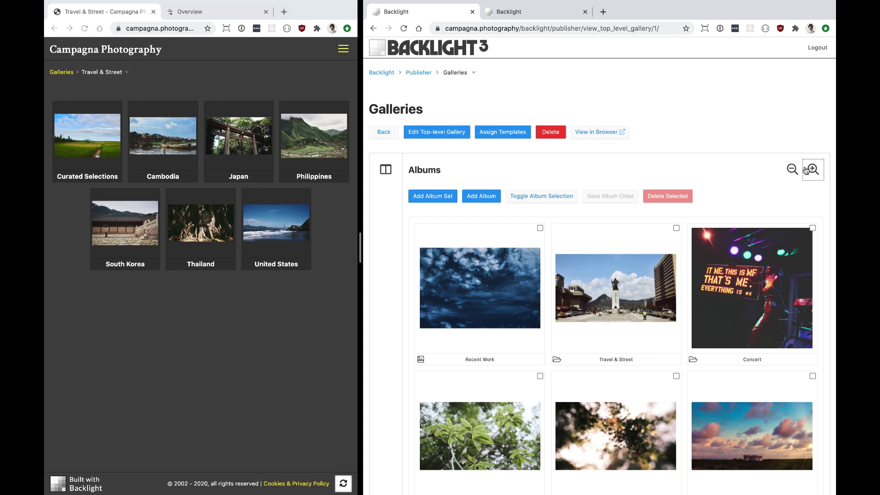
left_click(793, 169)
left_click(793, 170)
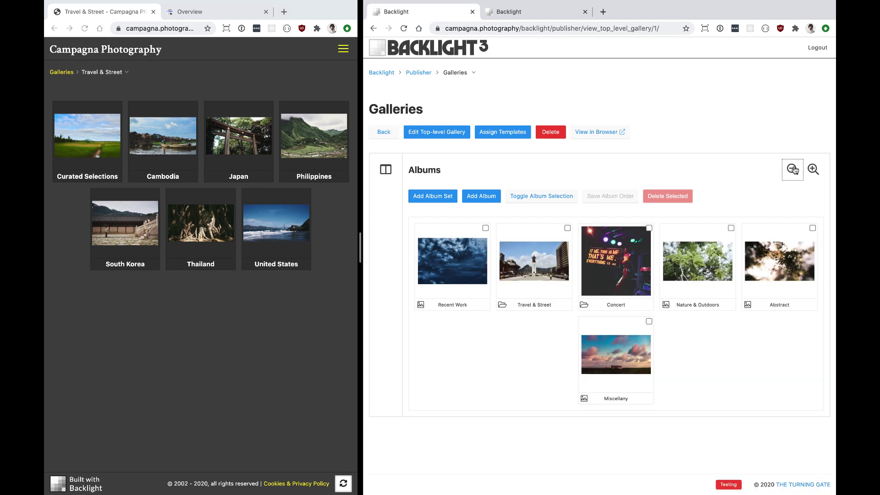
left_click(813, 170)
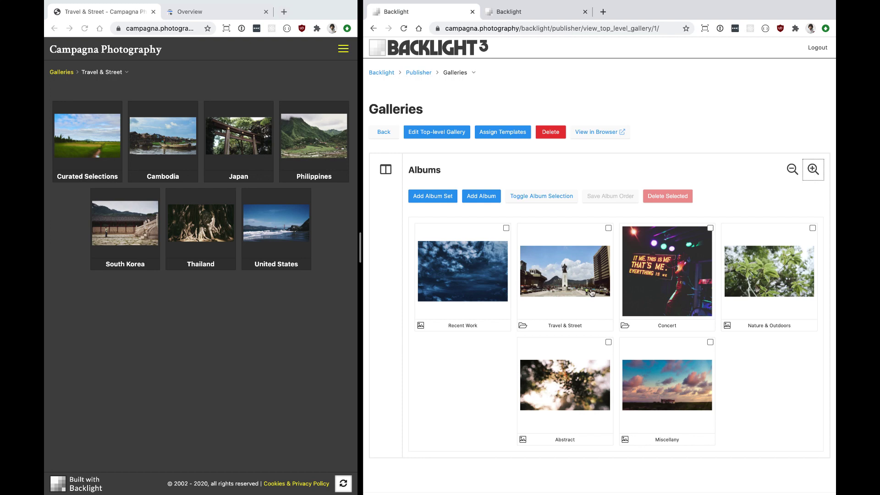
Open the Travel & Street album set, check its base settings, and hide the settings column again
left_click(568, 276)
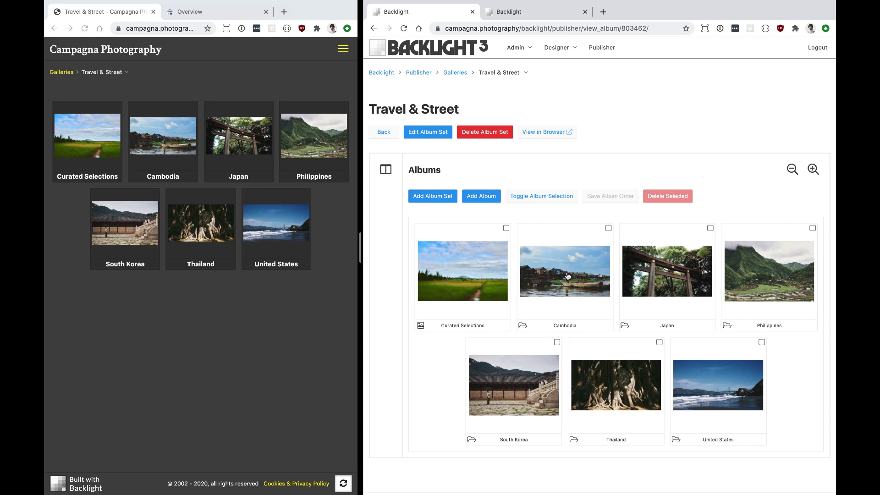
left_click(386, 169)
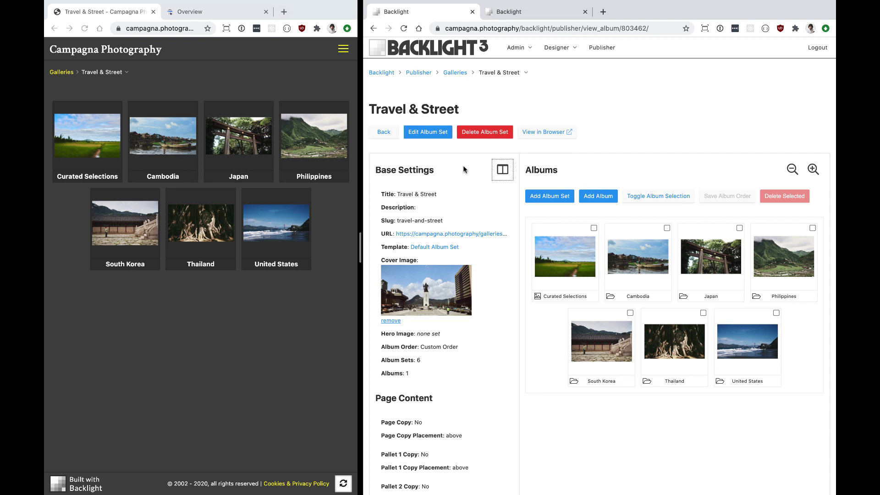
left_click(502, 169)
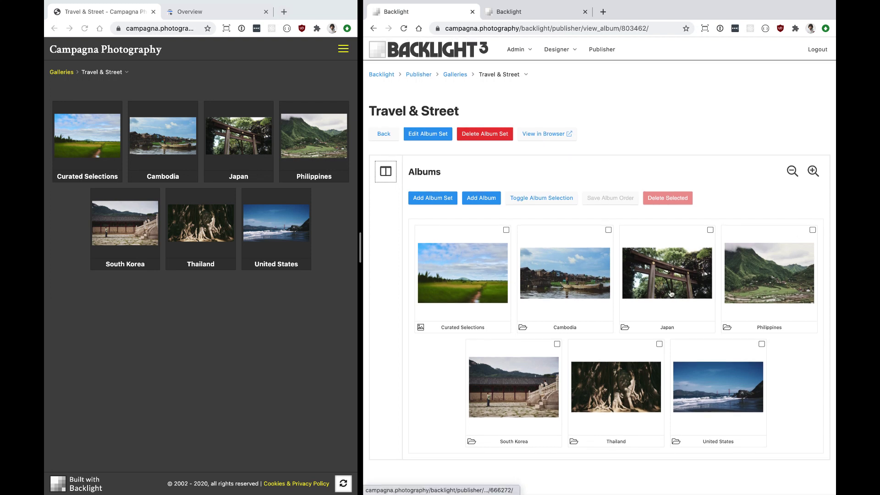
scroll(670, 293, "down", 1)
scroll(670, 293, "up", 1)
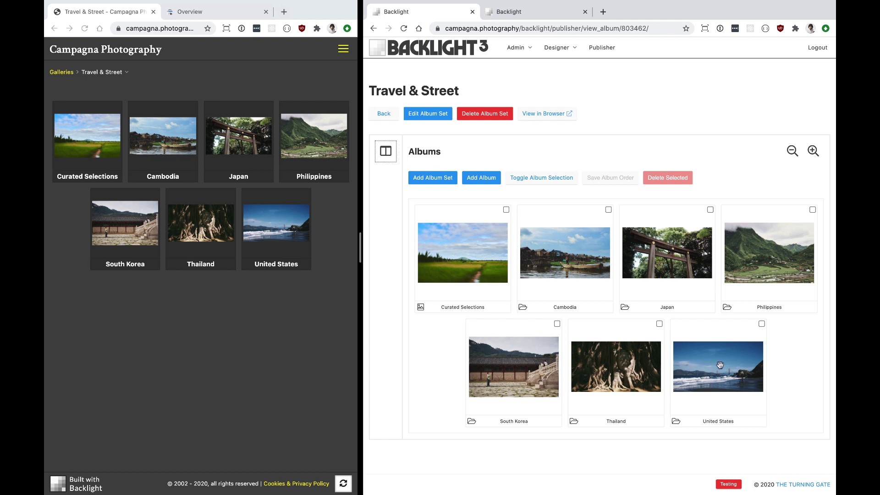
Move the United States album set directly after Curated Selections, save the album order, and reload the live Travel & Street page
left_click_drag(718, 420, 724, 417)
left_click_drag(709, 419, 543, 304)
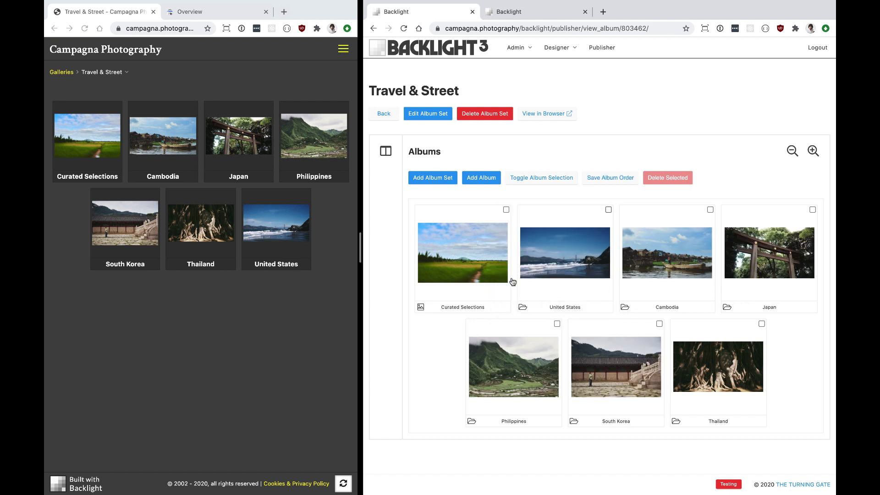
left_click(608, 178)
left_click(216, 341)
left_click(90, 30)
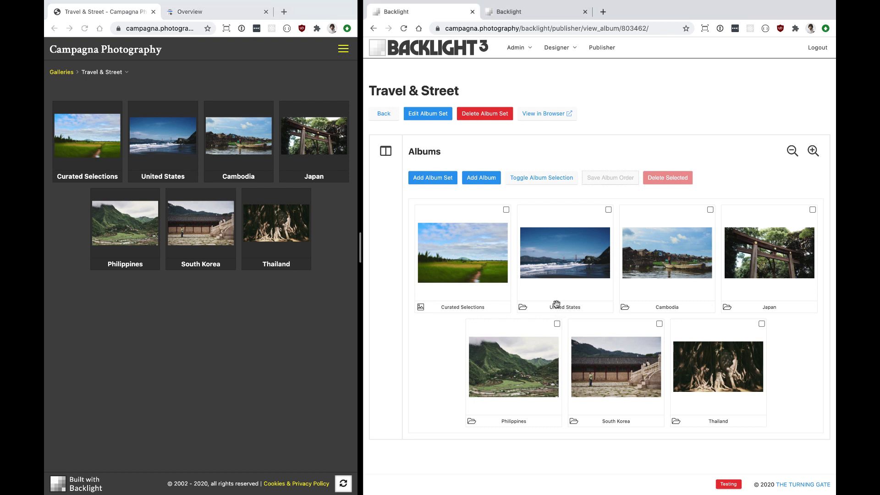
Move the United States album set back to the end after Thailand and save the album order
left_click_drag(556, 306, 721, 414)
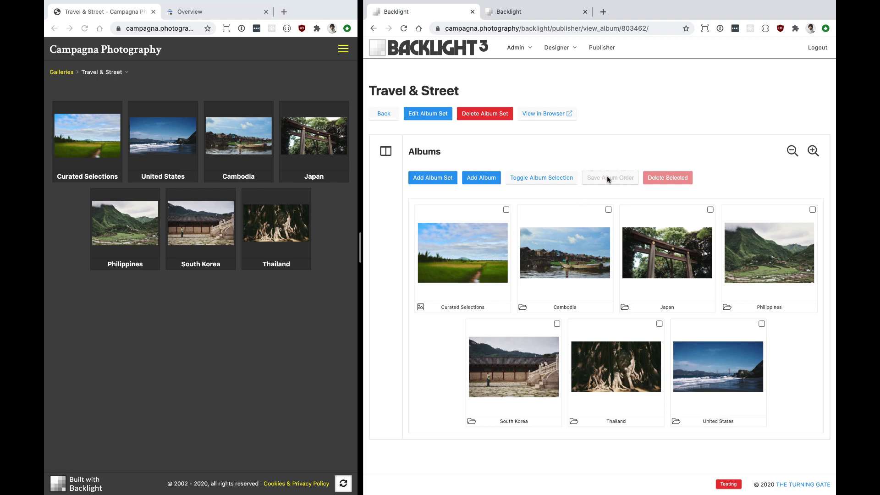
Open the Curated Selections album, and on theturninggate.net review the cover image choices in the Justified Grid album's base settings
left_click(462, 269)
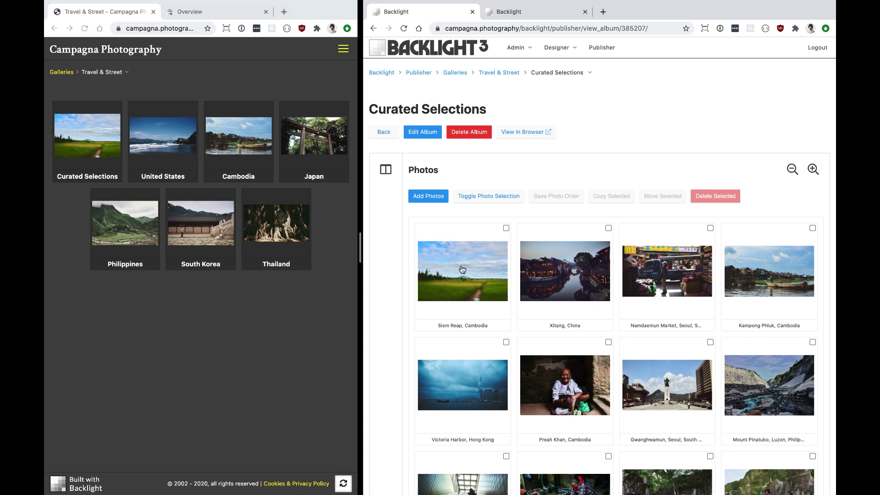
left_click(523, 11)
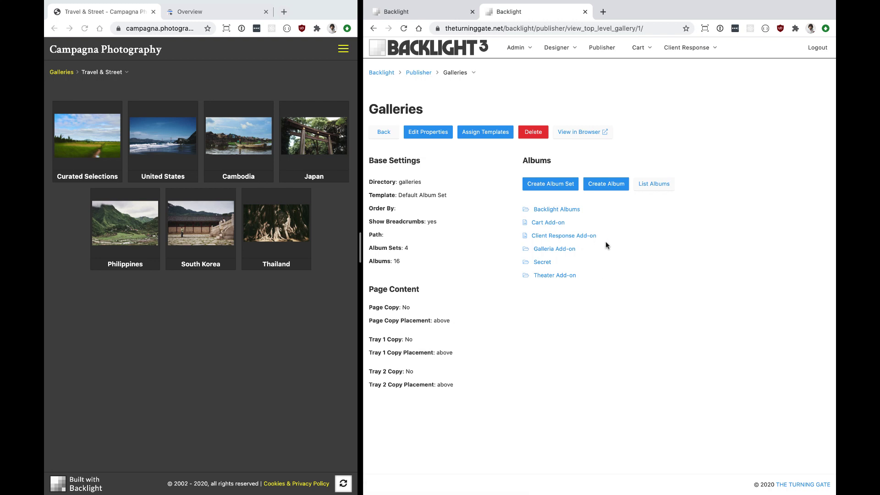
left_click(556, 210)
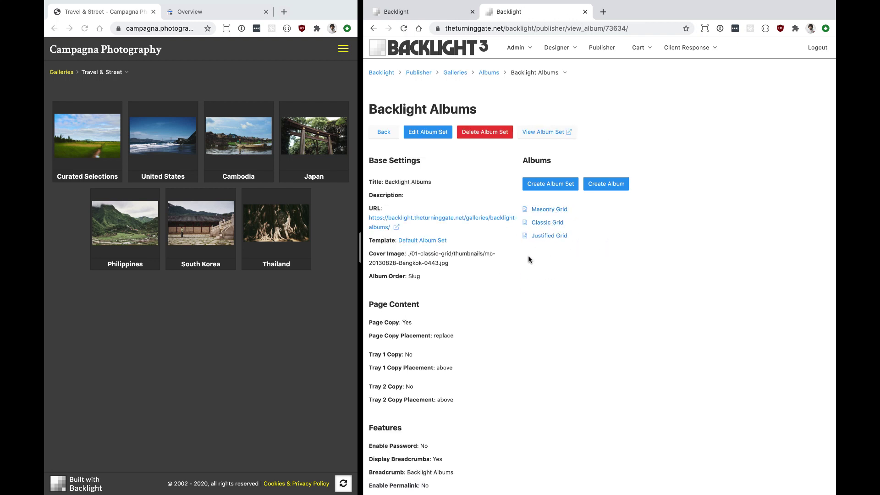
left_click(547, 236)
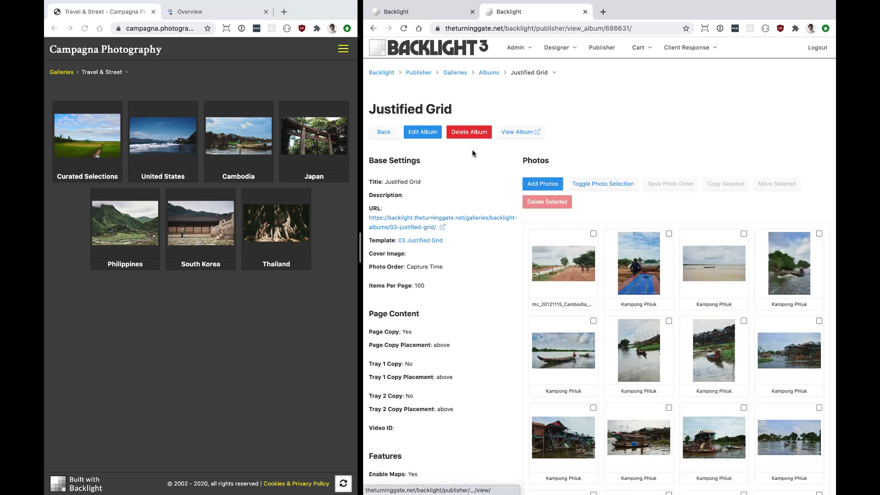
left_click(431, 135)
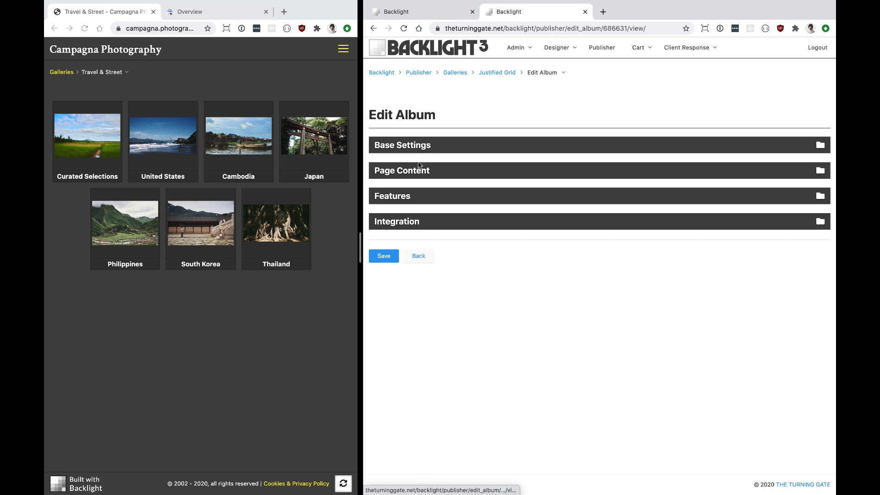
left_click(422, 145)
scroll(441, 327, "down", 2)
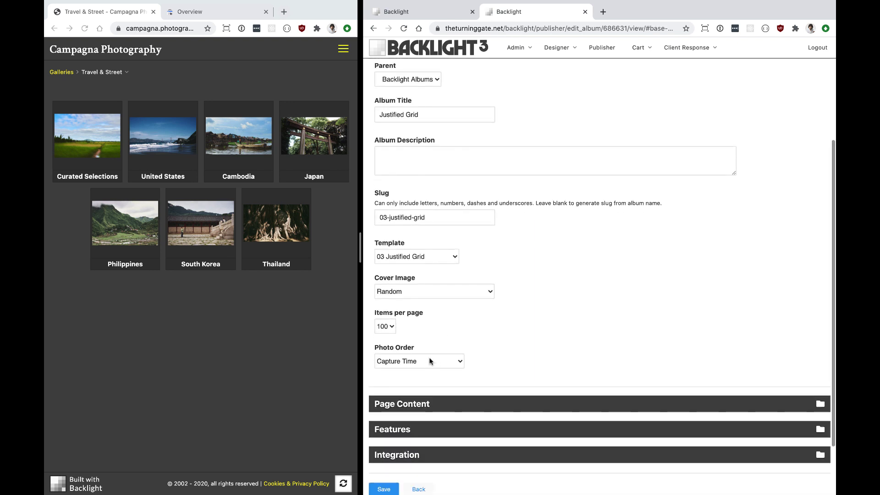
left_click(410, 290)
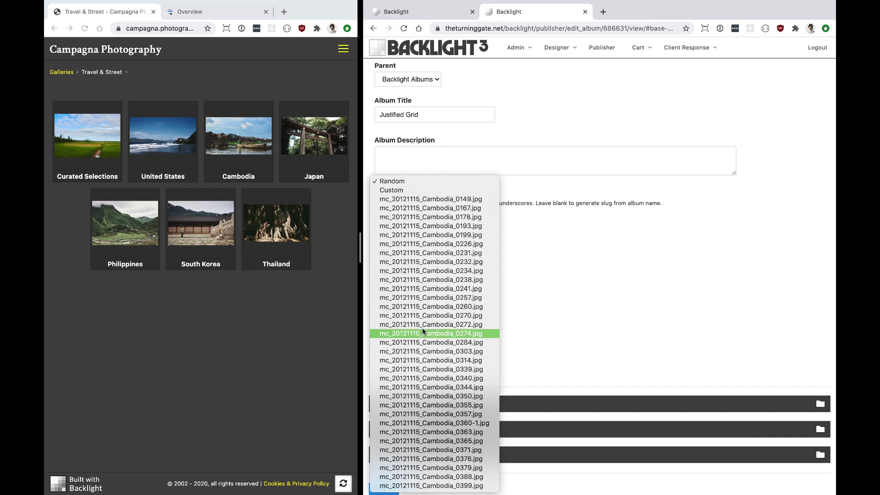
left_click(580, 262)
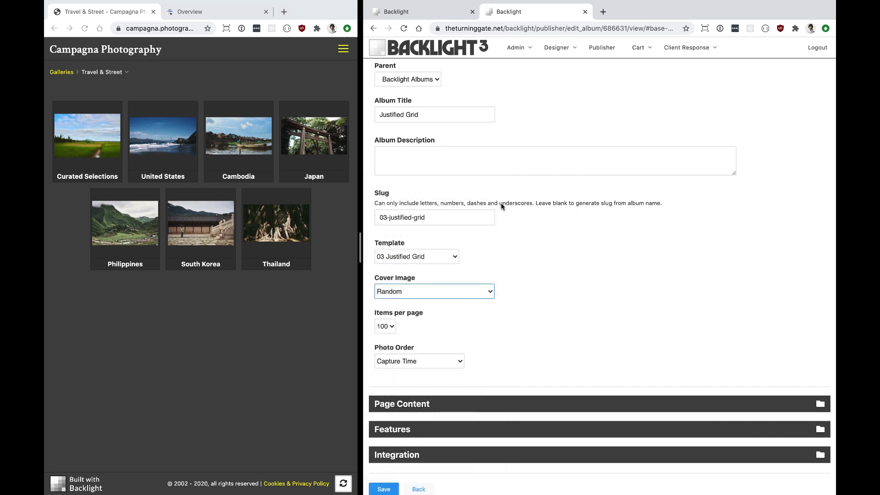
Return to campagna.photography and look through the photos in the Curated Selections album
left_click(436, 11)
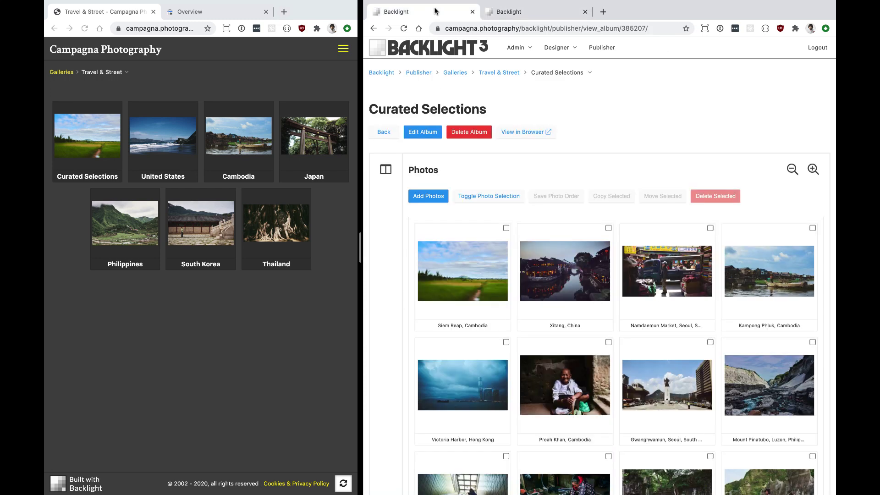
scroll(560, 150, "down", 5)
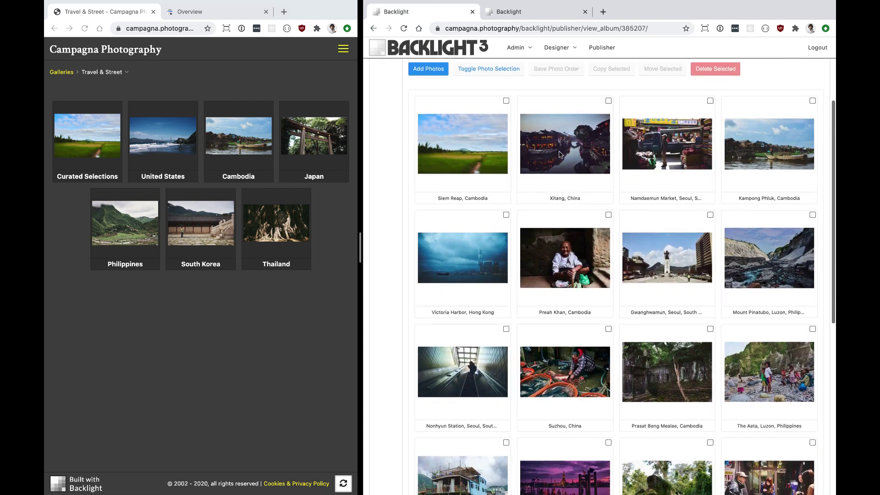
scroll(601, 305, "down", 3)
scroll(602, 305, "up", 4)
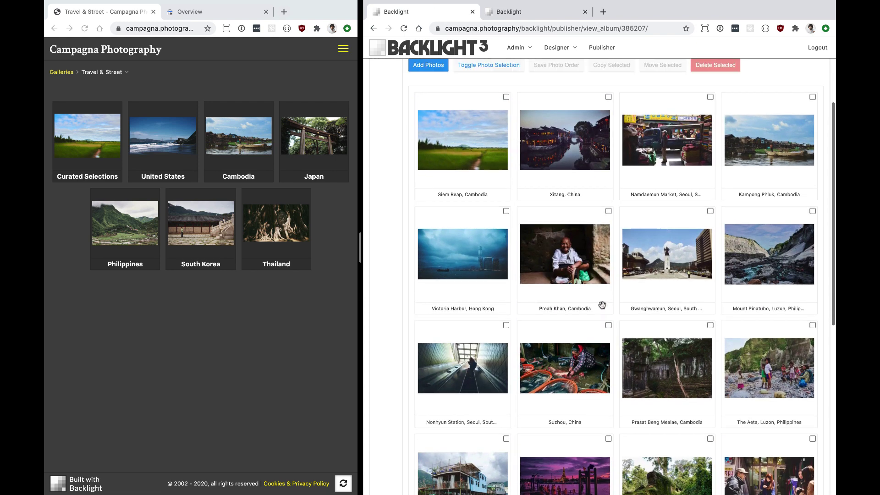
Open the Victoria Harbor, Hong Kong photo in the large view and show its cover and hero image options
left_click(475, 266)
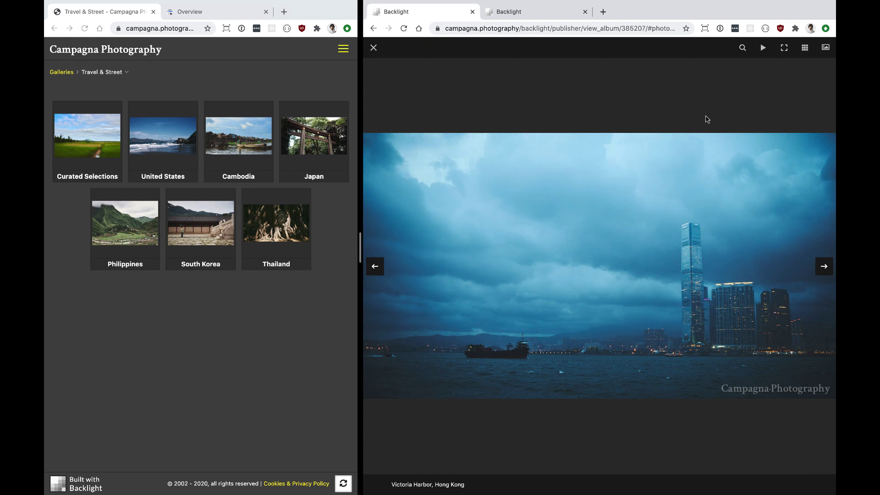
key("Left")
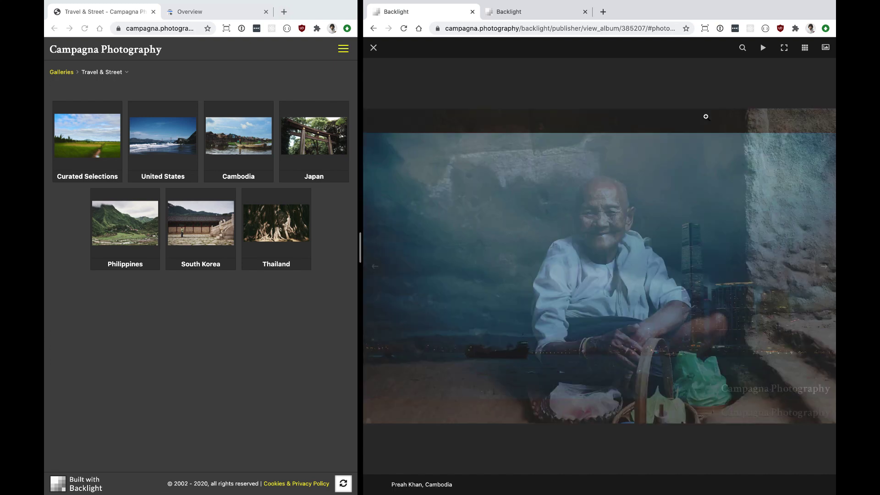
key("Right")
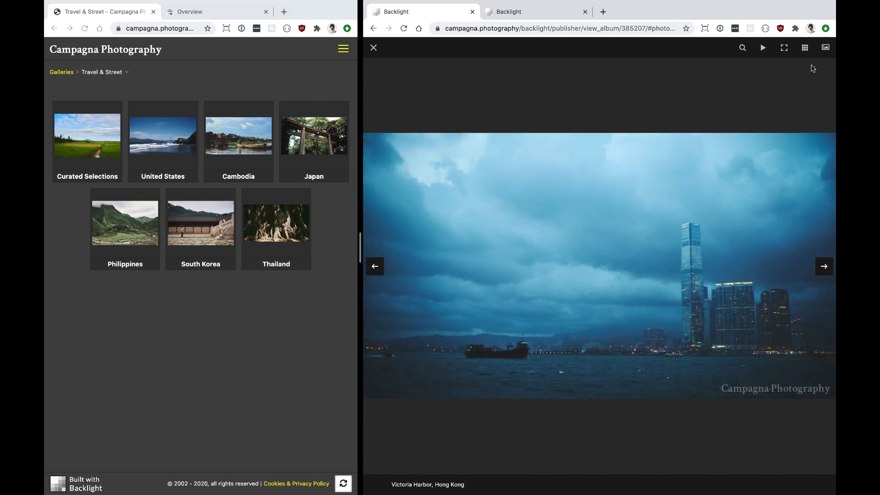
left_click(824, 49)
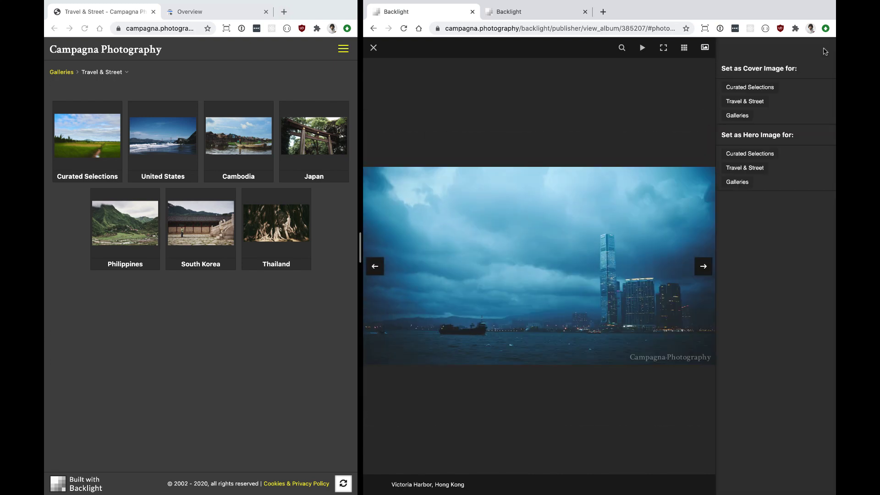
Set the Victoria Harbor photo as the cover image for Curated Selections and reload the live Travel & Street page
double_click(727, 68)
left_click(753, 218)
left_click(754, 87)
left_click(191, 430)
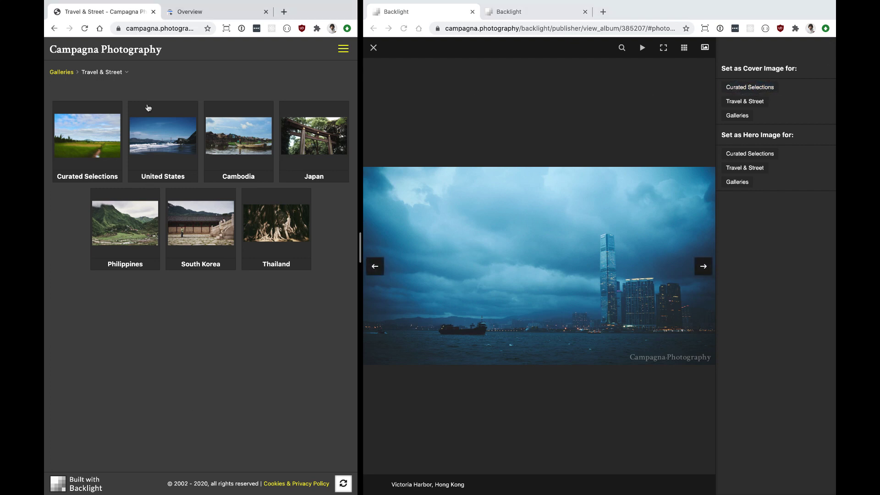
left_click(85, 29)
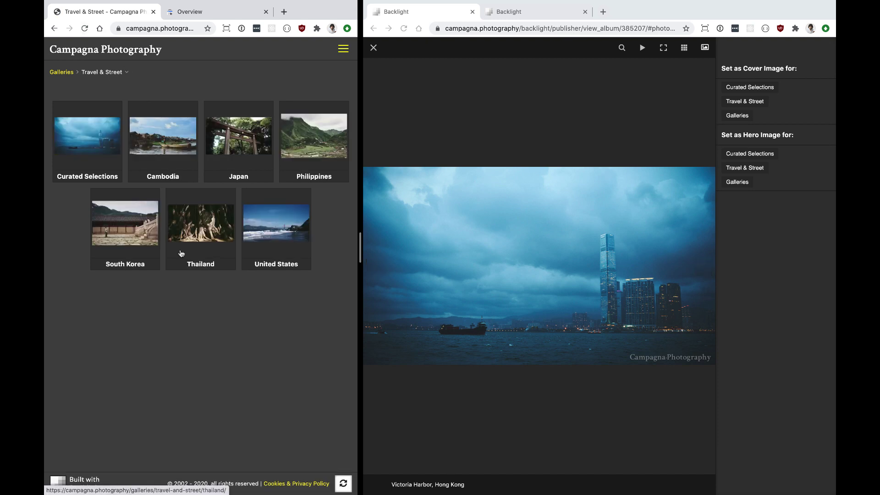
Close the large photo view, return to the Travel & Street album set and show its base settings with the cover image
left_click(705, 48)
key("Escape")
scroll(485, 196, "up", 2)
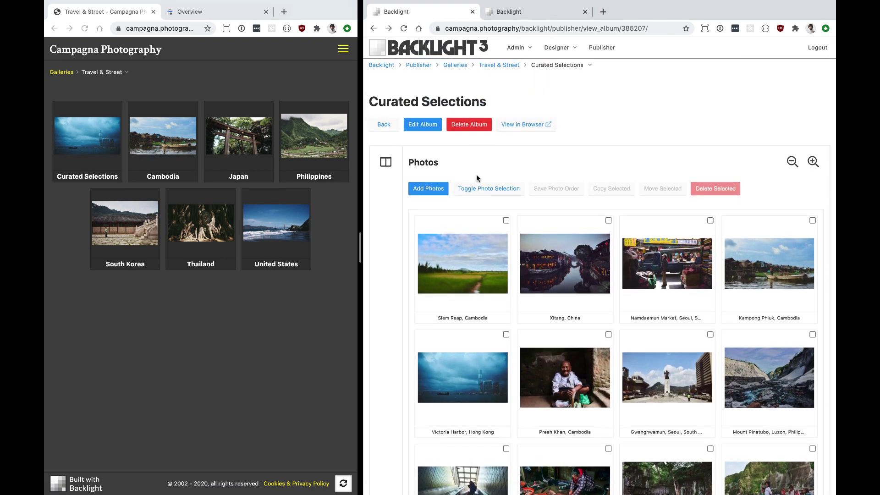
left_click(505, 66)
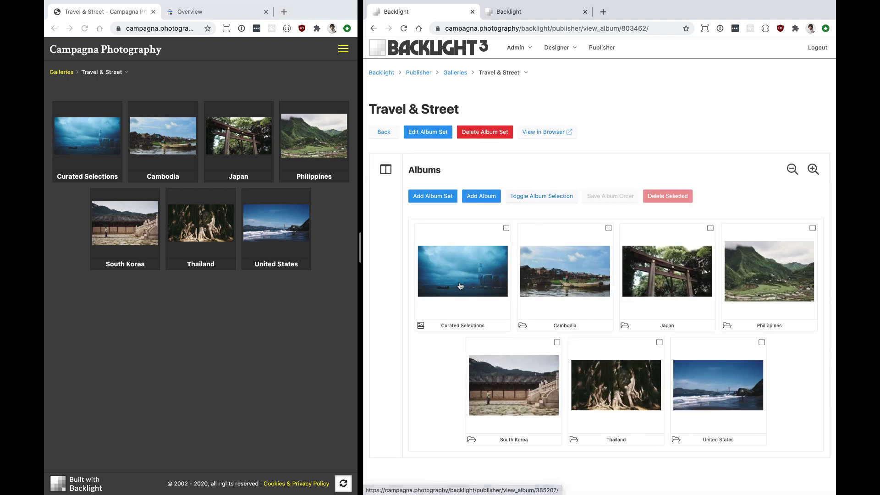
left_click(386, 169)
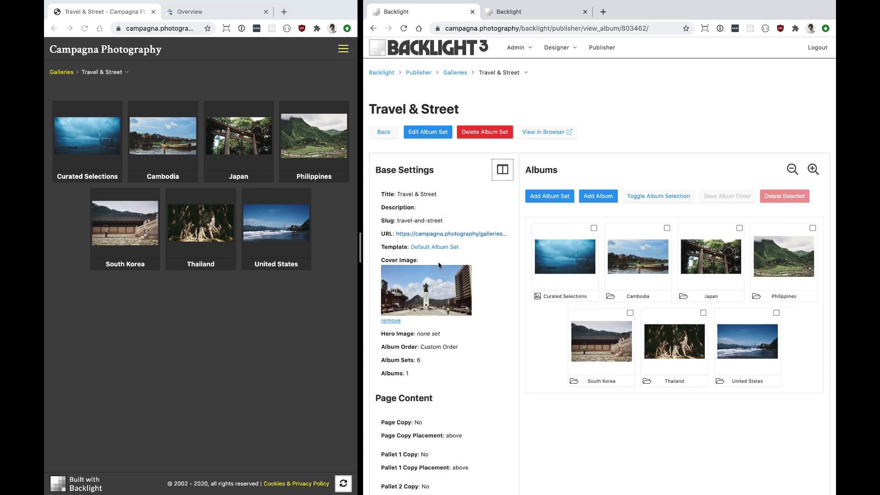
left_click(403, 29)
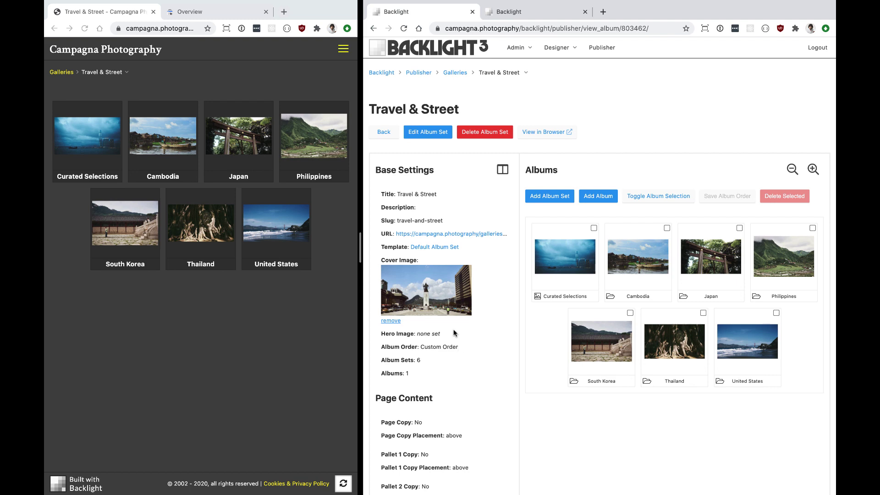
Open the Curated Selections album and remove its hero image in the base settings
left_click(567, 258)
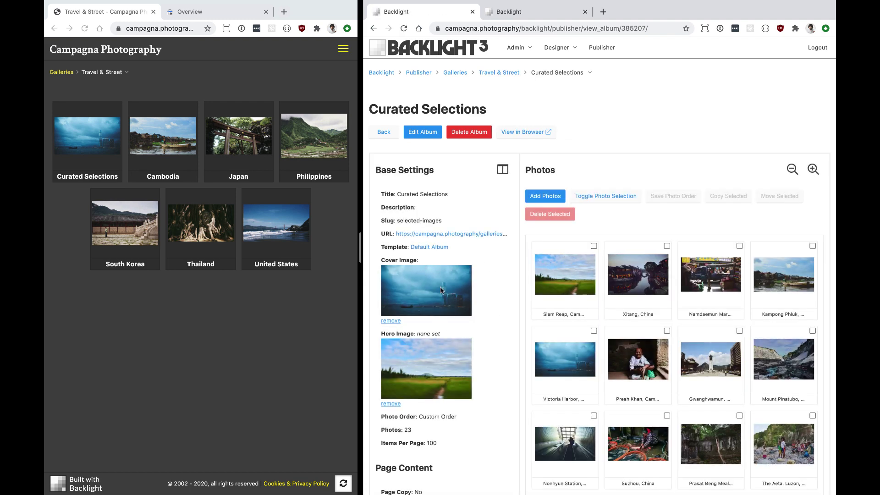
scroll(443, 275, "down", 2)
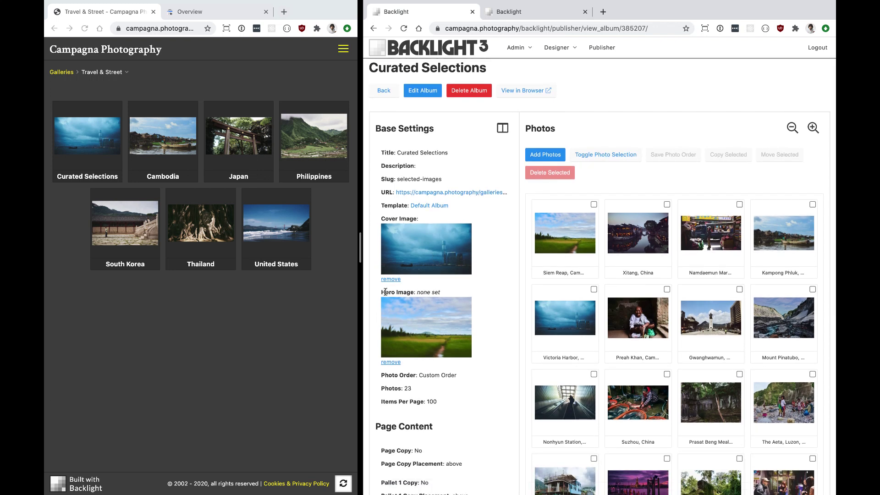
left_click_drag(382, 292, 413, 294)
left_click(394, 372)
left_click(396, 362)
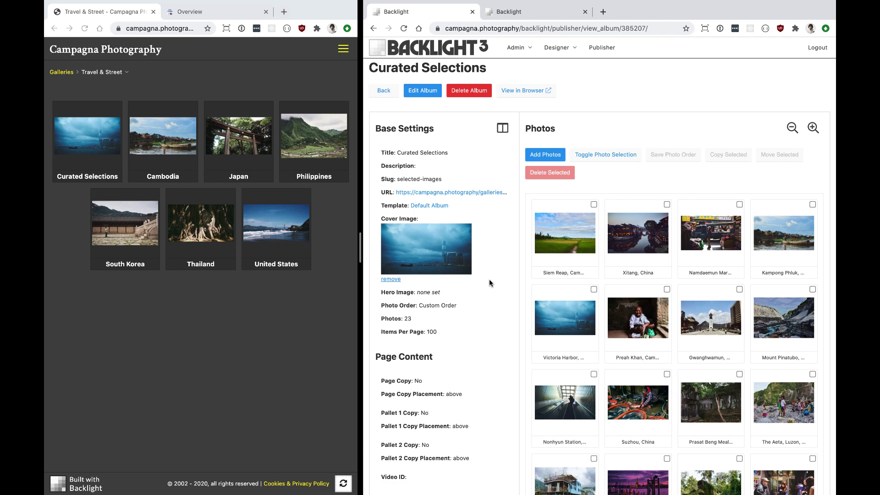
Open the live Curated Selections page and reload it several times to compare the hero image it displays
left_click(110, 330)
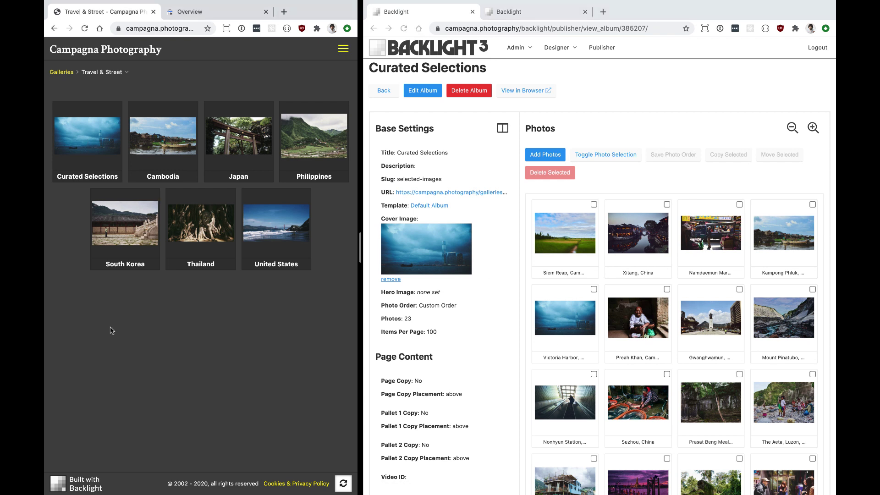
left_click(91, 143)
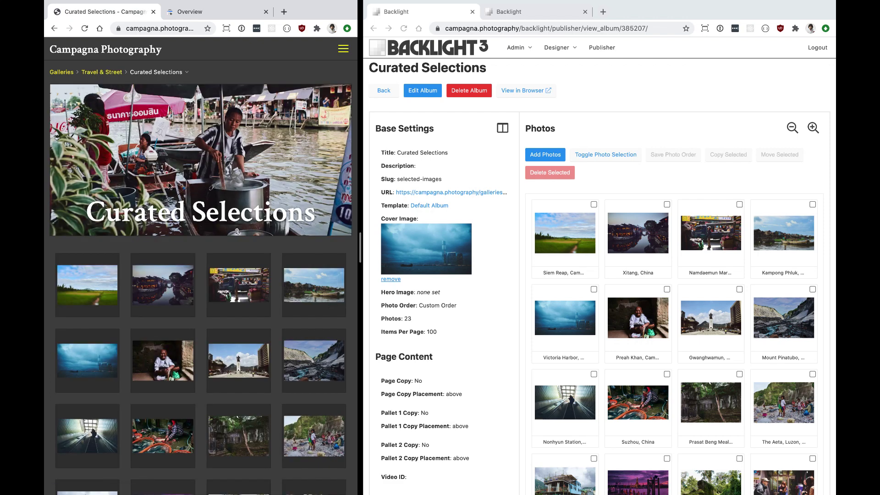
left_click(84, 28)
left_click(85, 29)
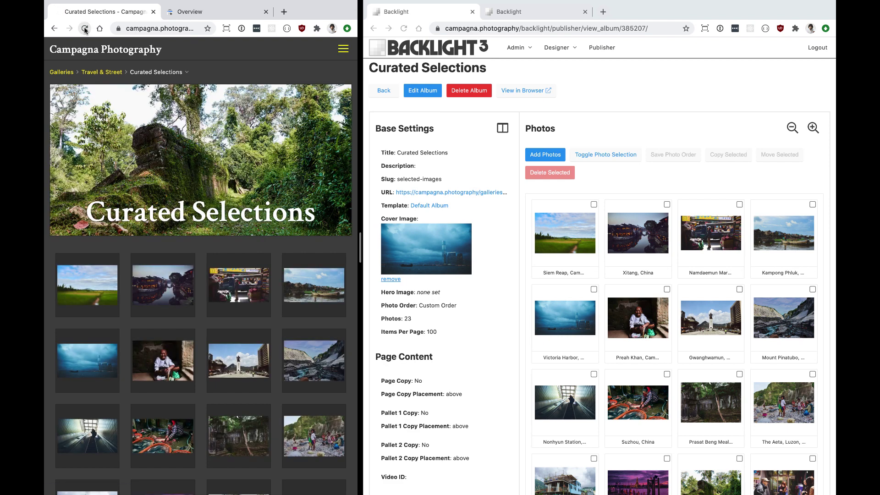
left_click(85, 29)
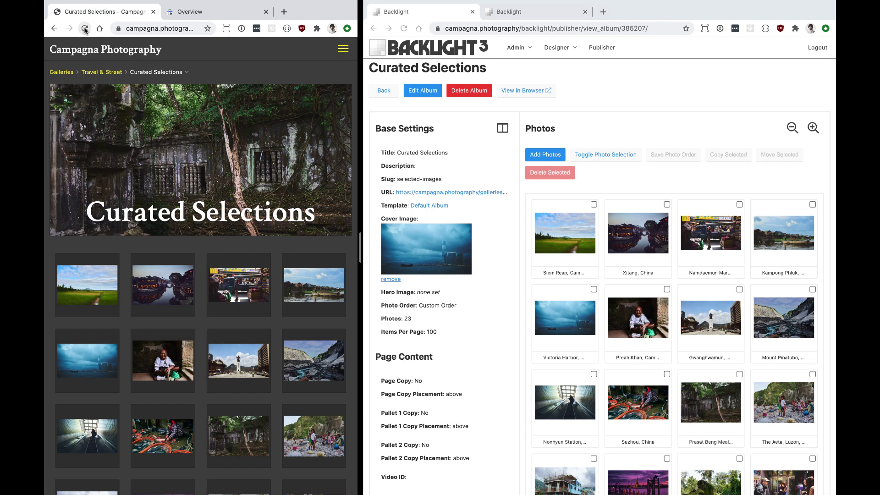
left_click(486, 260)
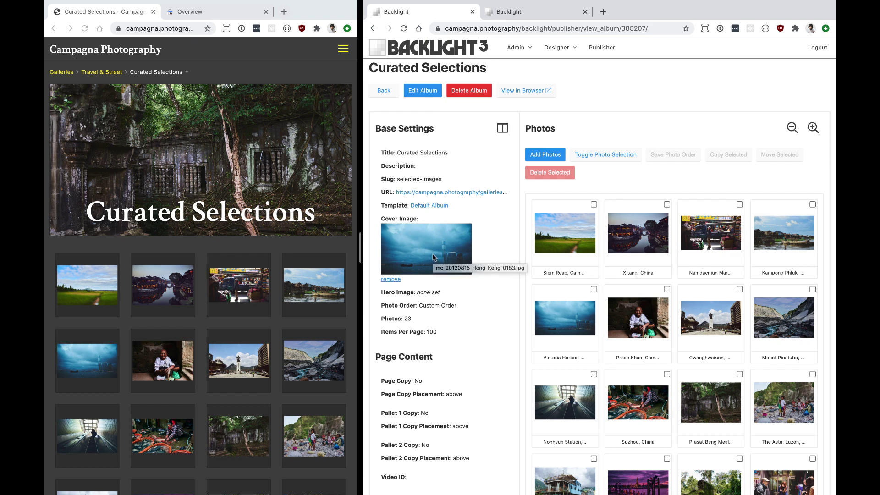
left_click(85, 28)
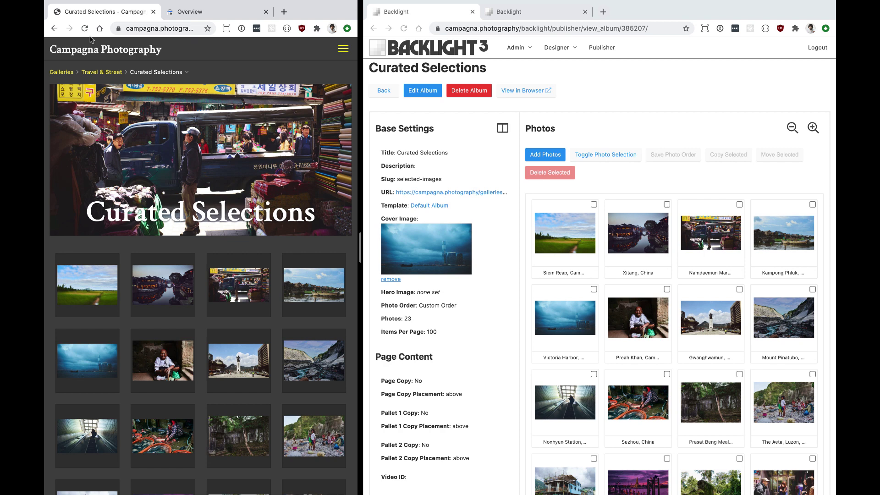
Set the Siem Reap, Cambodia photo as the hero image for Curated Selections and reload the live album page
left_click(565, 242)
left_click(560, 238)
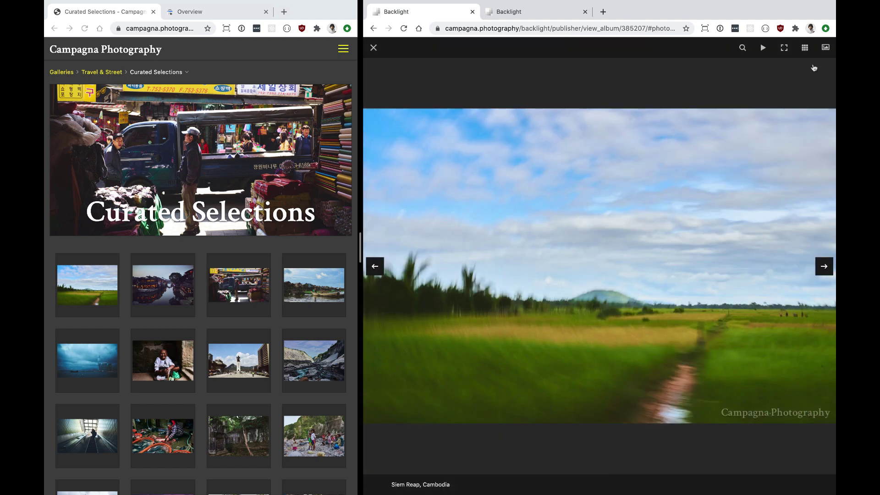
left_click(826, 49)
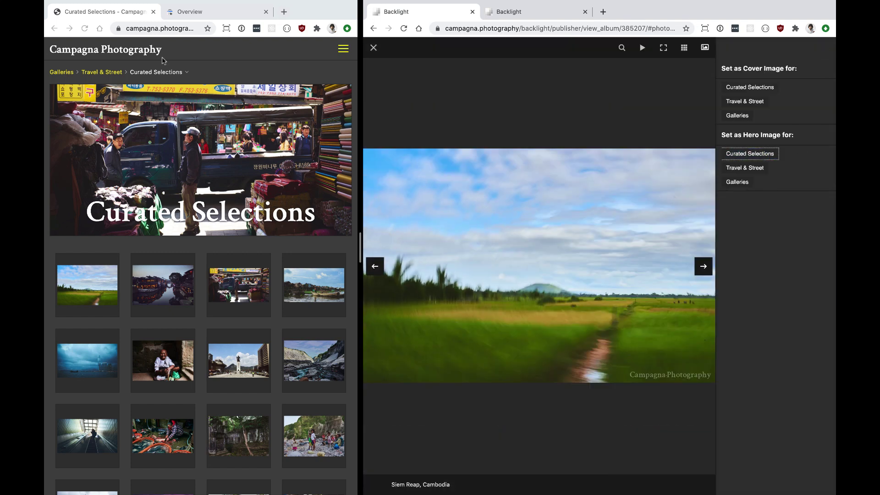
left_click(217, 69)
left_click(85, 28)
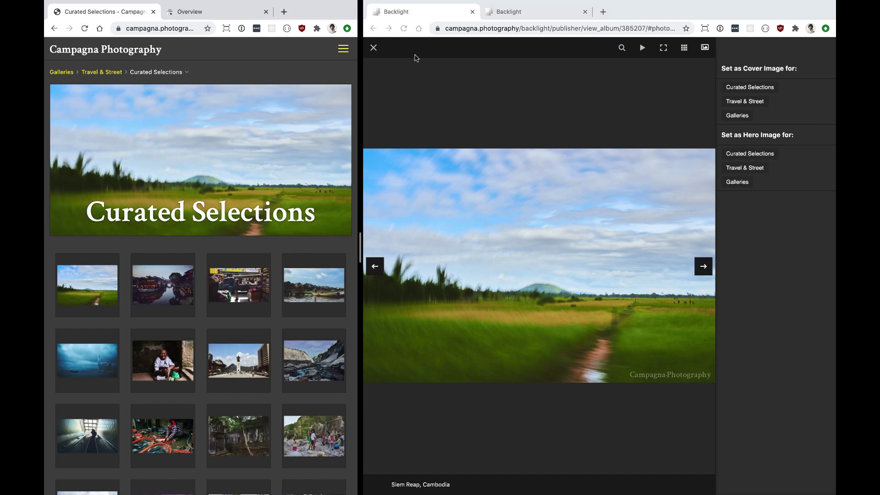
Close the large photo view and remove the newly assigned Siem Reap hero image from Curated Selections
left_click(374, 48)
left_click(373, 52)
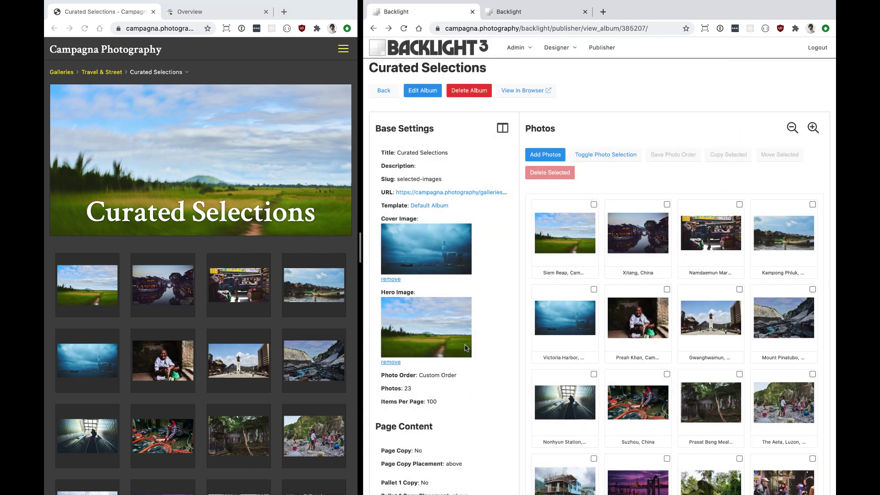
left_click(390, 362)
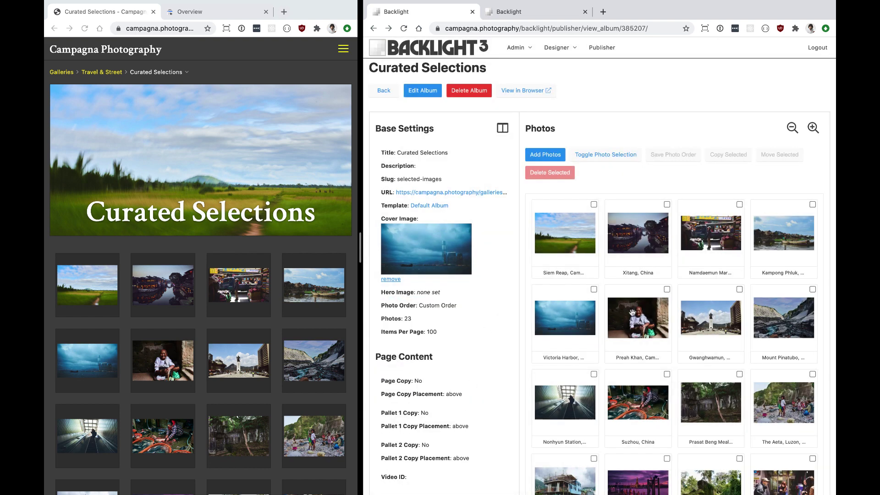
Assign the Siem Reap, Cambodia photo as the Curated Selections hero image once more
left_click(571, 226)
left_click(827, 48)
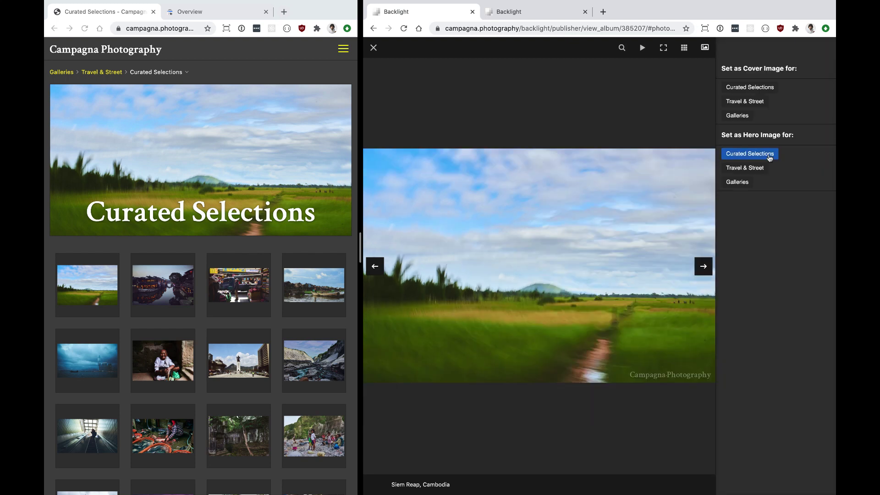
left_click(752, 154)
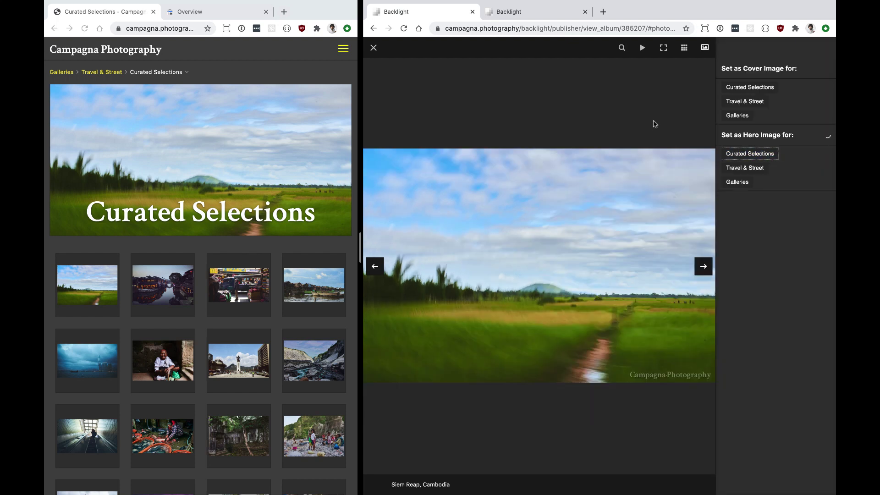
left_click(749, 167)
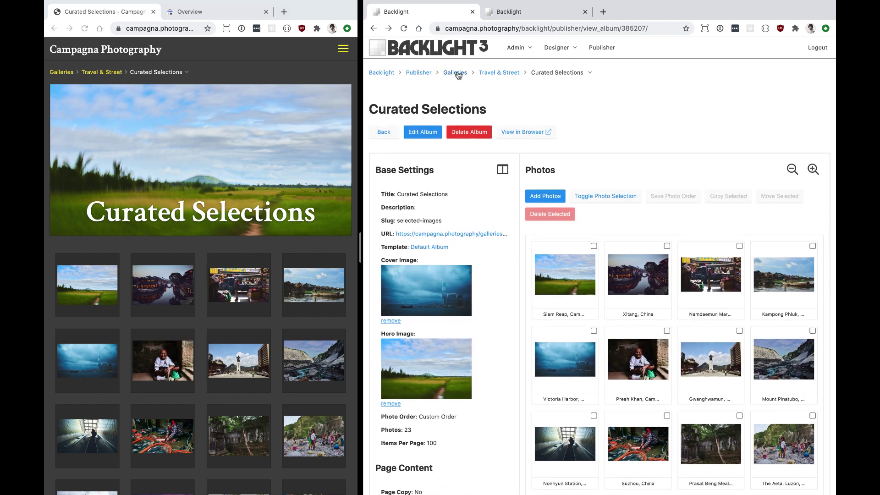
Go to Galleries, open the Miscellany album and bring up its page for adding photos
left_click(457, 73)
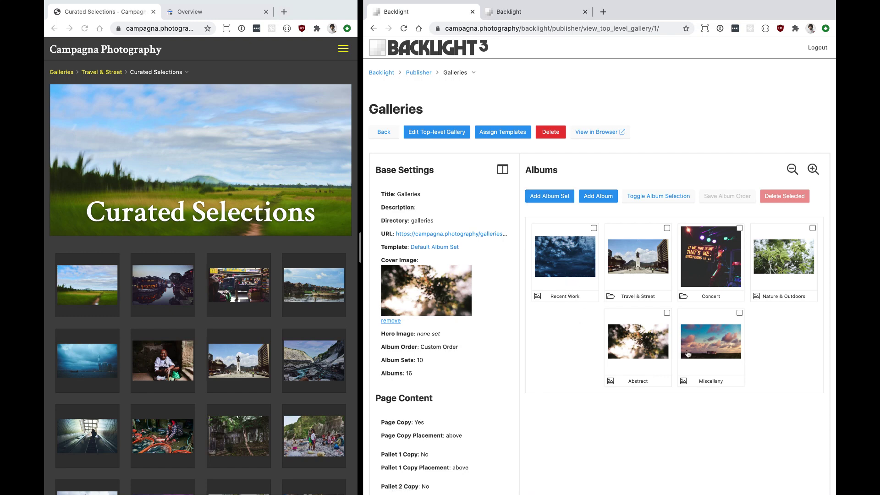
left_click(688, 354)
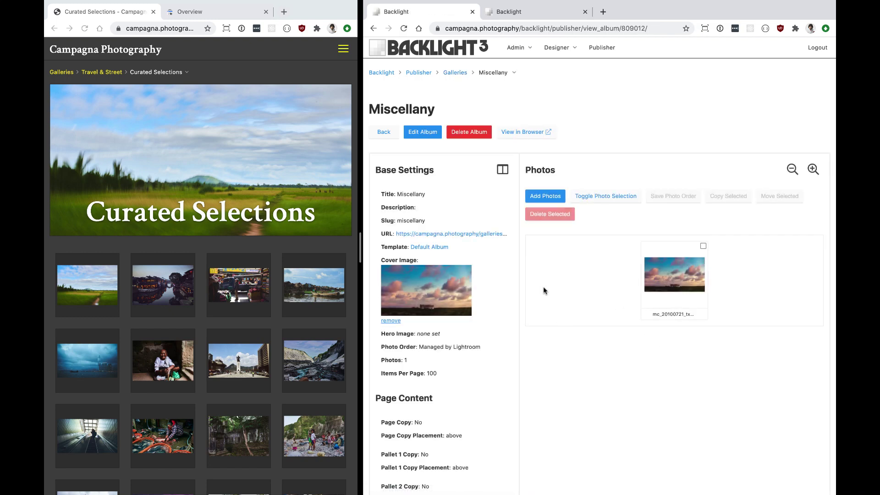
left_click(548, 196)
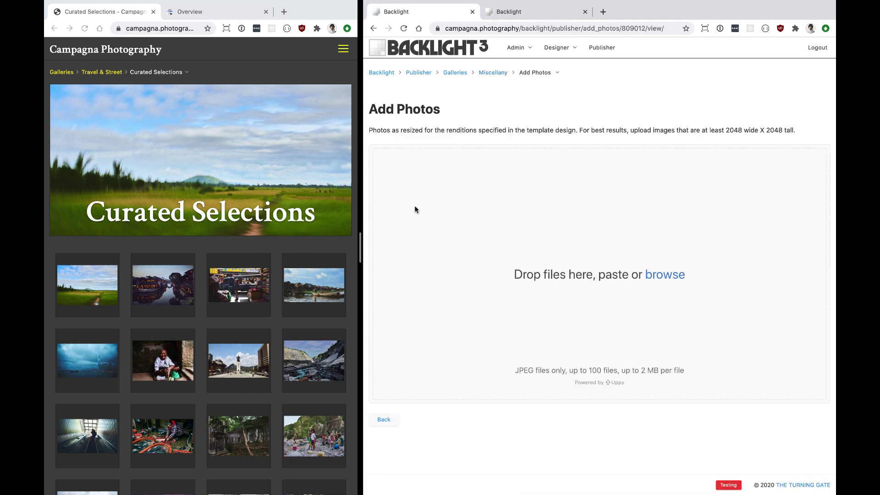
Switch to Finder, select mc_20100722_tx2ca_Arizona_0044.jpg and preview it at large size
key("ctrl+Right")
left_click(194, 88)
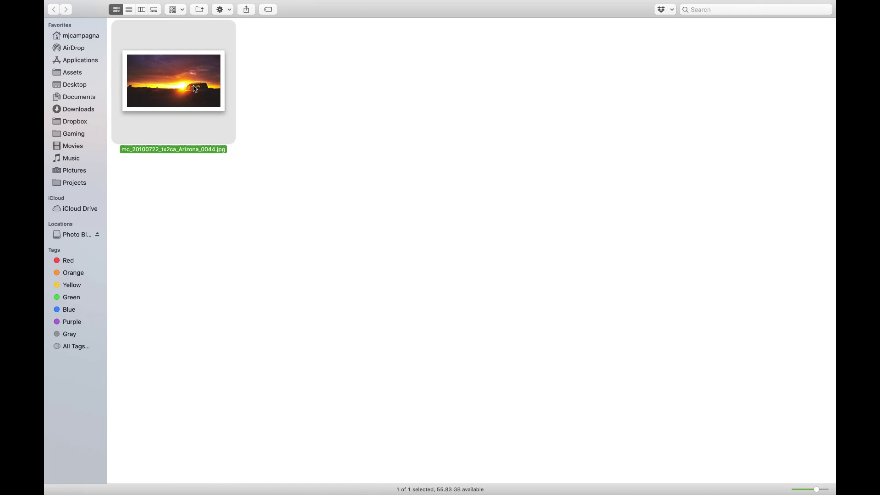
key("space")
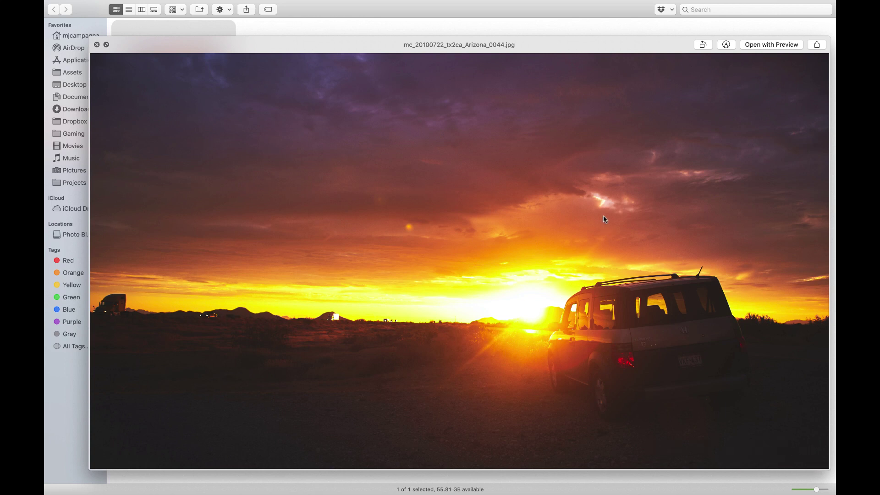
key("space")
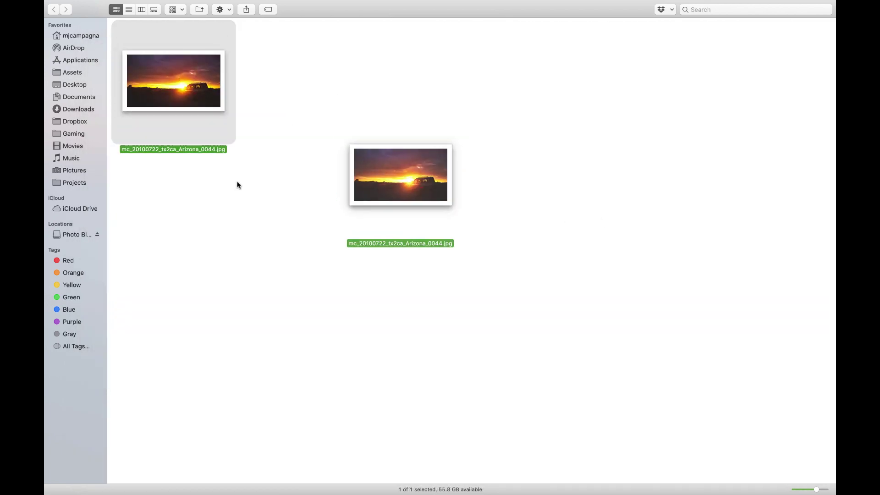
Upload mc_20100722_tx2ca_Arizona_0044.jpg from Finder to the Miscellany album and open the added photo in the large view
left_click_drag(237, 185, 546, 228)
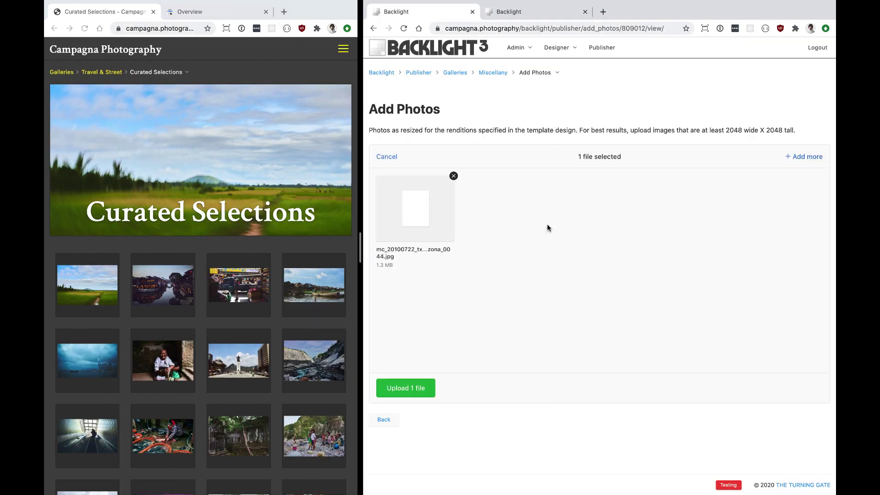
left_click(411, 391)
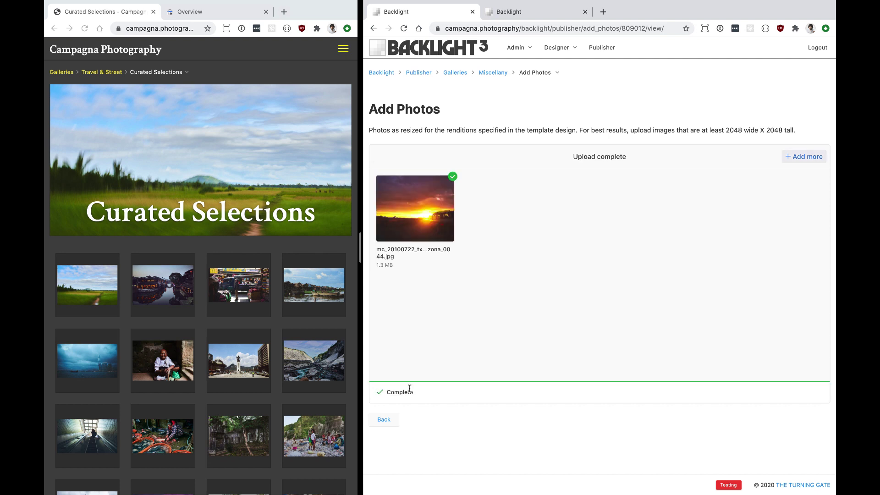
left_click(385, 419)
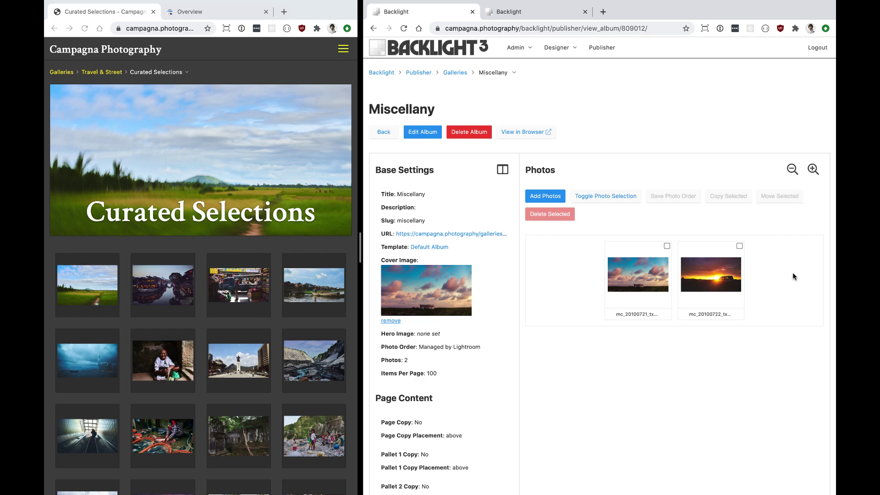
left_click(713, 278)
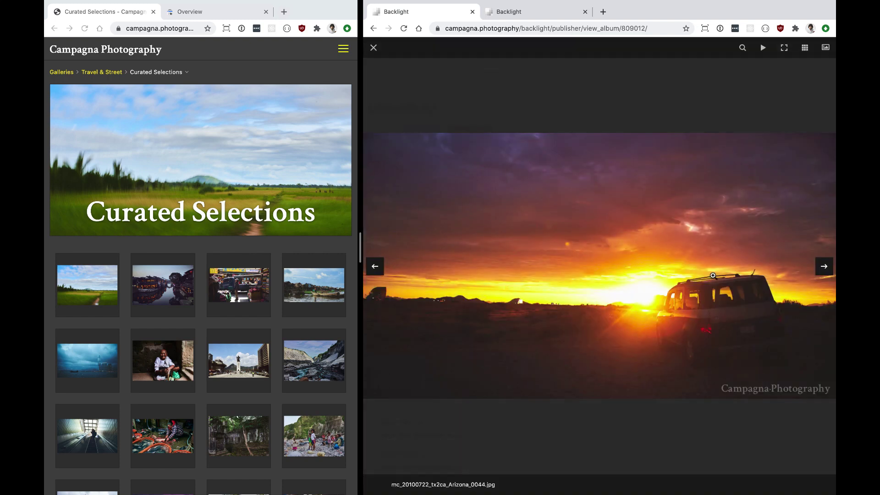